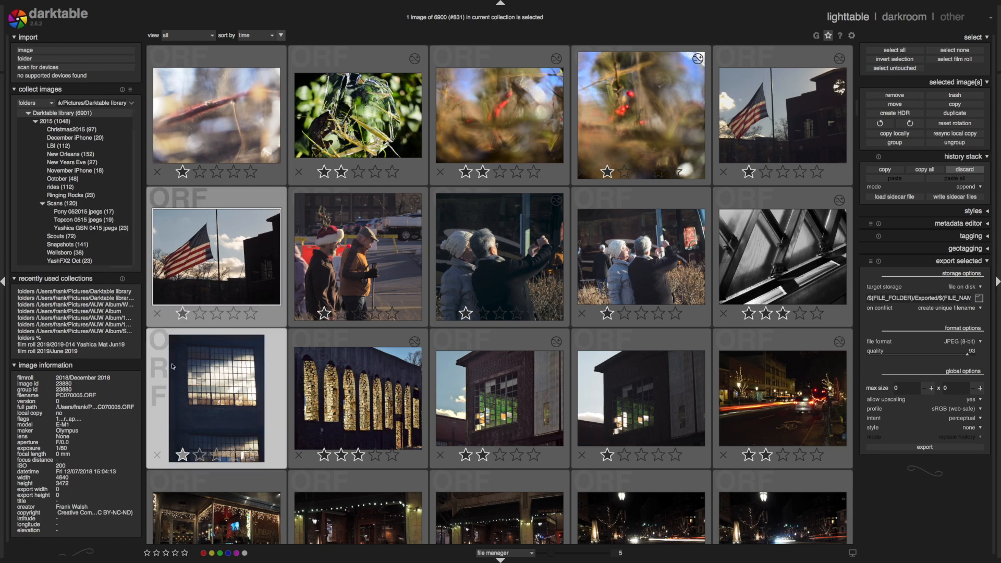
# Step: Open the flag photo PC070010.ORF for editing in the darkroom and collapse the equalizer module
pyautogui.doubleClick(205, 286)
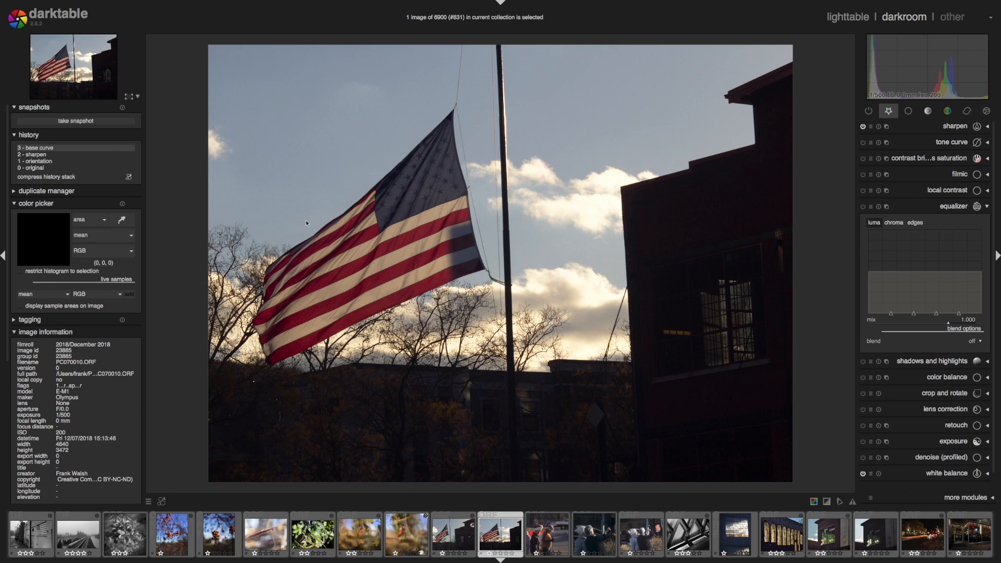
pyautogui.click(987, 204)
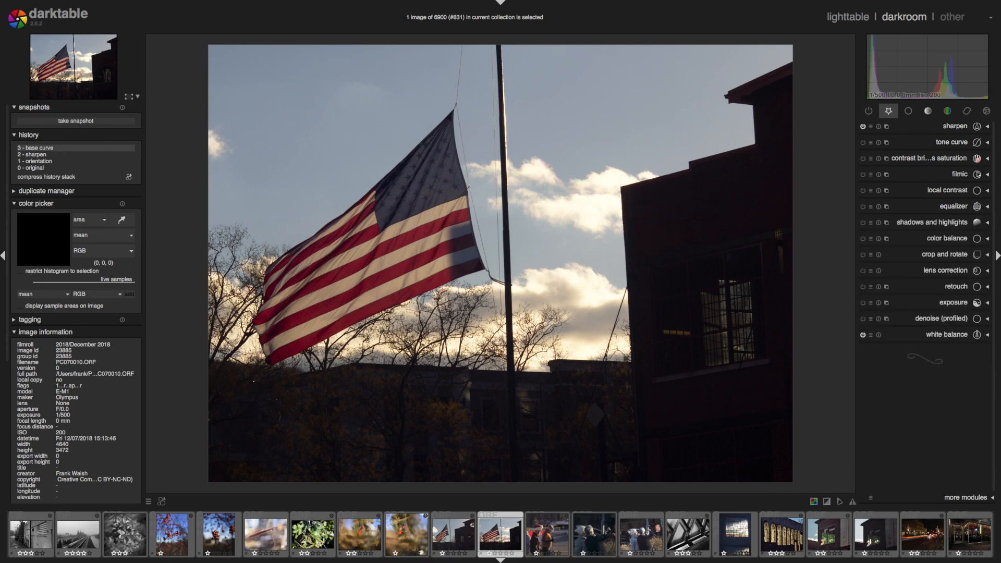
# Step: Switch on shadows and highlights for the flag photo and raise shadows to about 89
pyautogui.click(988, 223)
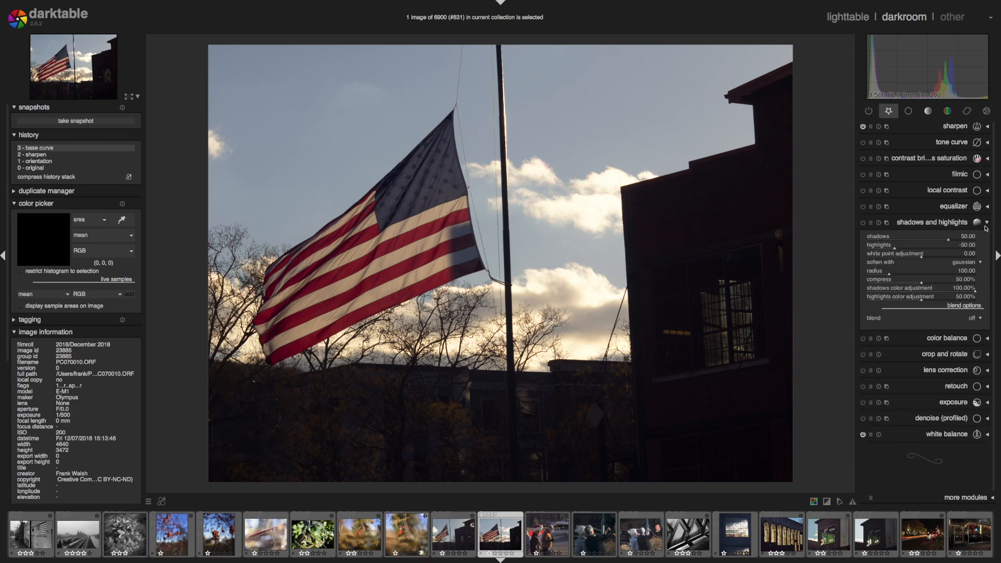
pyautogui.click(862, 223)
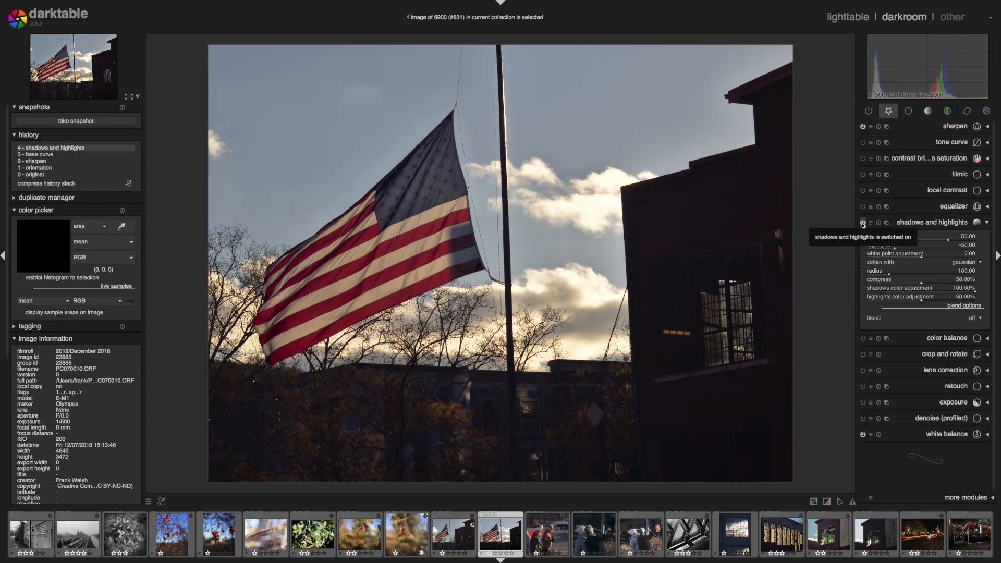
pyautogui.moveTo(949, 242); pyautogui.dragTo(959, 240)
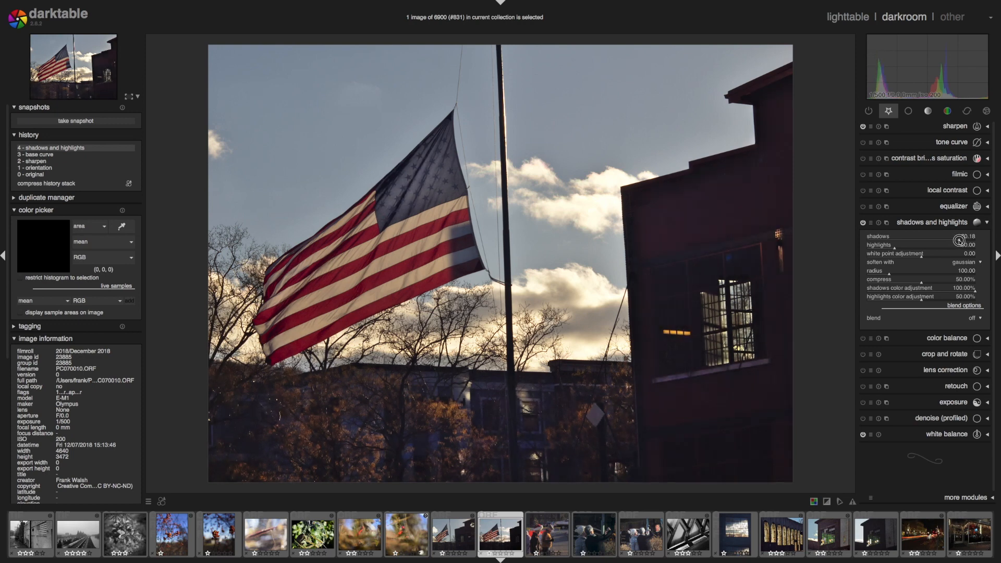
pyautogui.rightClick(959, 241)
pyautogui.write('76')
pyautogui.press('Return')
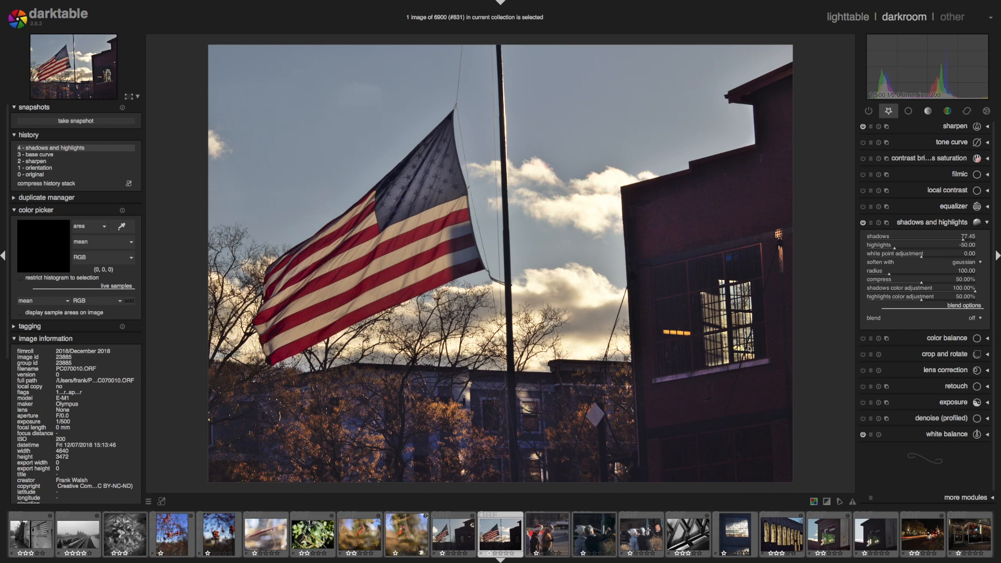
pyautogui.click(969, 240)
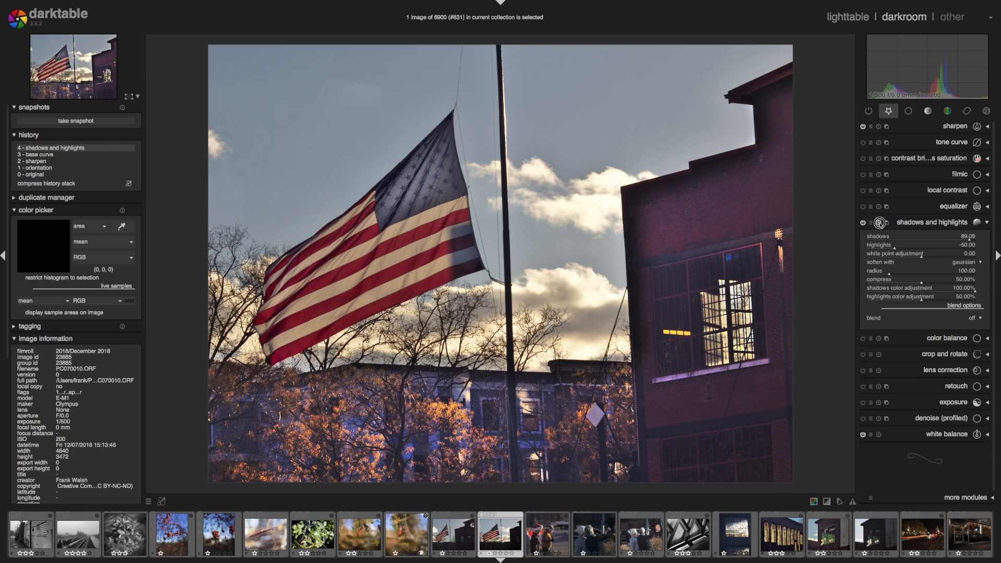
# Step: Reset and switch off shadows and highlights, and return the edit history to the base curve stage
pyautogui.click(880, 223)
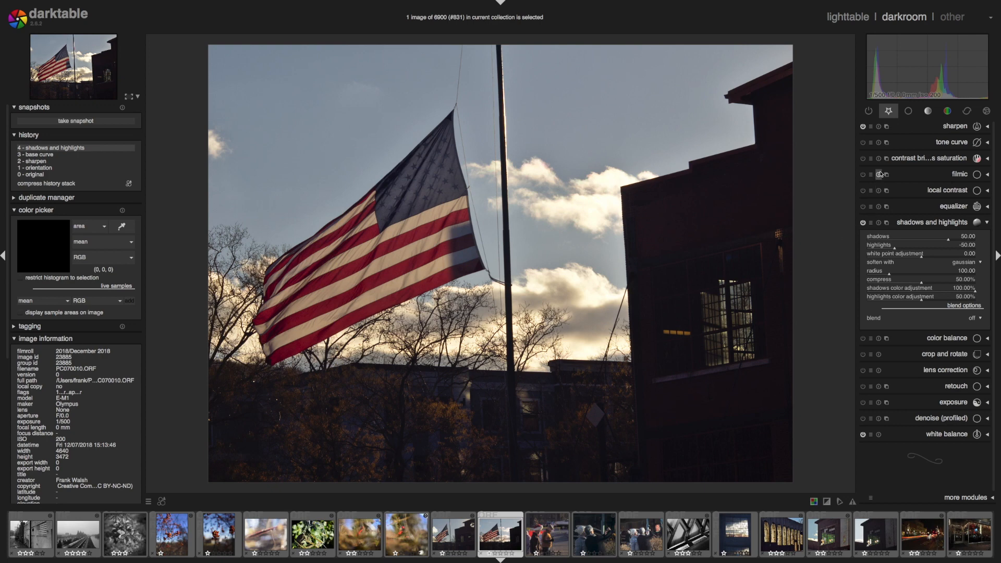
pyautogui.click(863, 223)
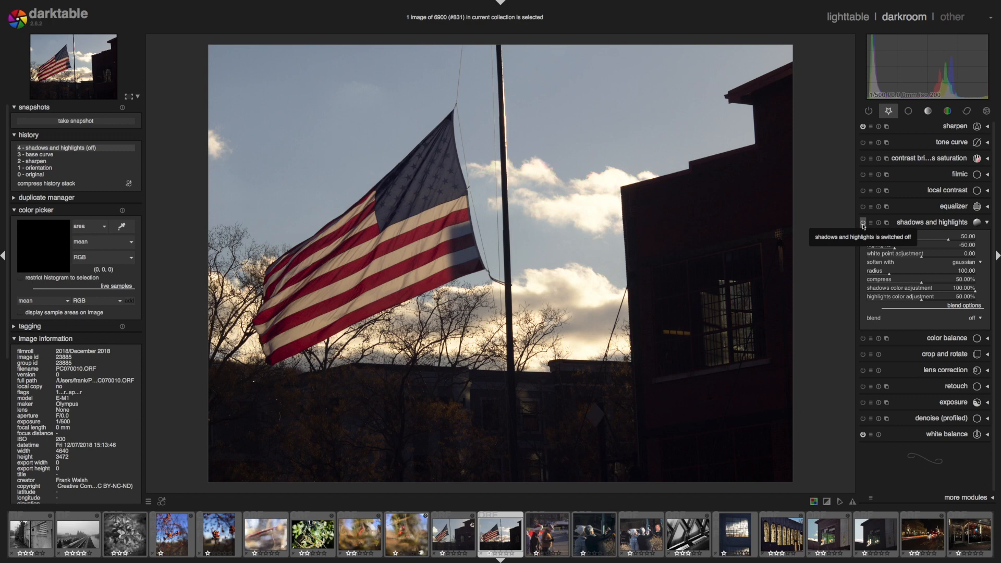
pyautogui.moveTo(966, 81)
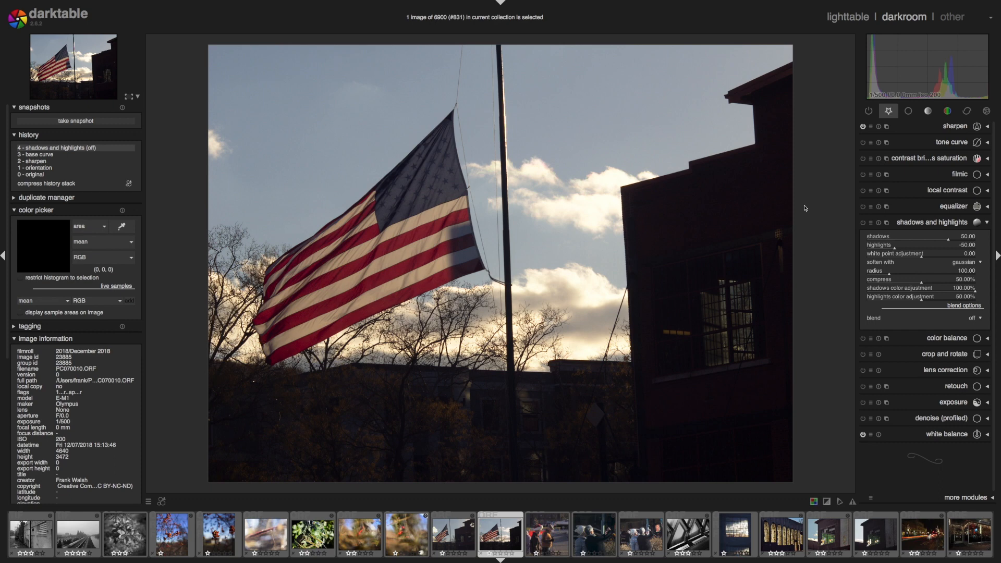
pyautogui.click(40, 155)
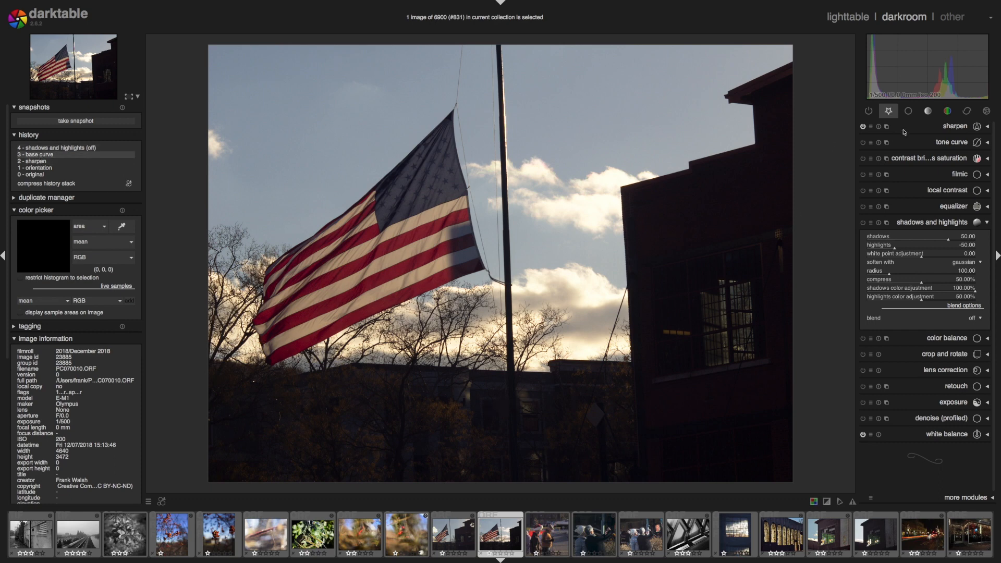
# Step: Switch off the base curve and turn on the over- and underexposure indicator to mark clipped areas
pyautogui.click(909, 111)
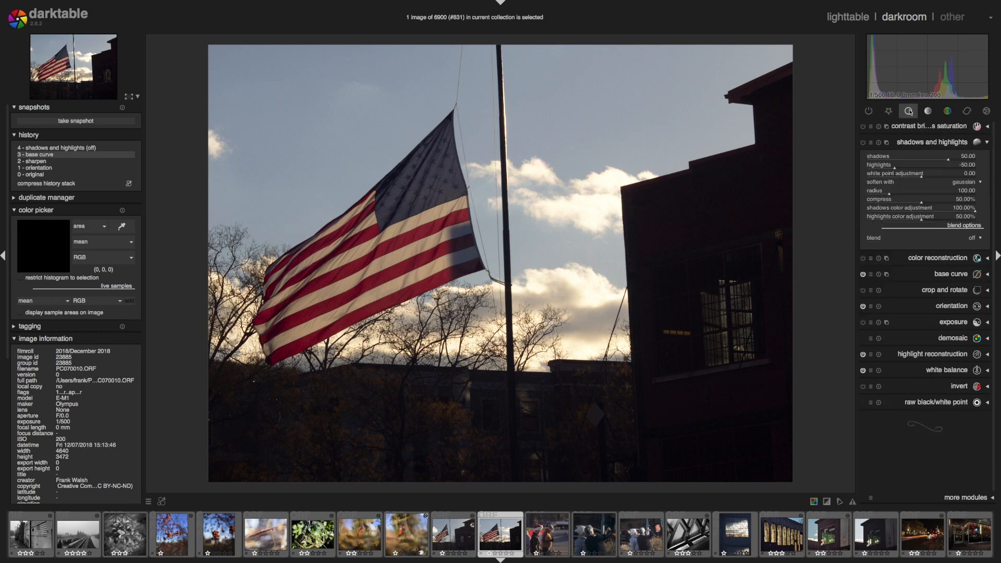
pyautogui.click(988, 143)
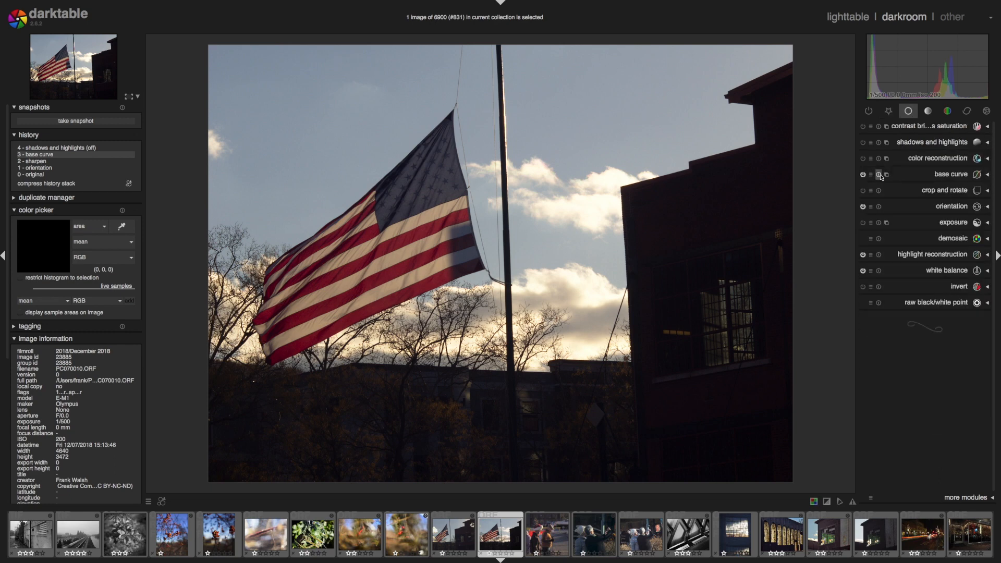
pyautogui.click(863, 175)
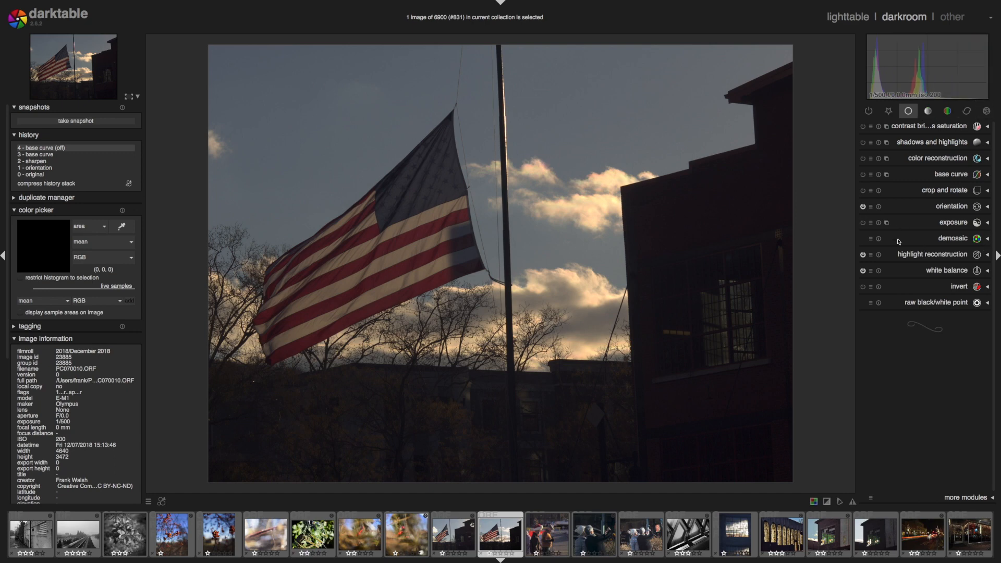
pyautogui.click(827, 501)
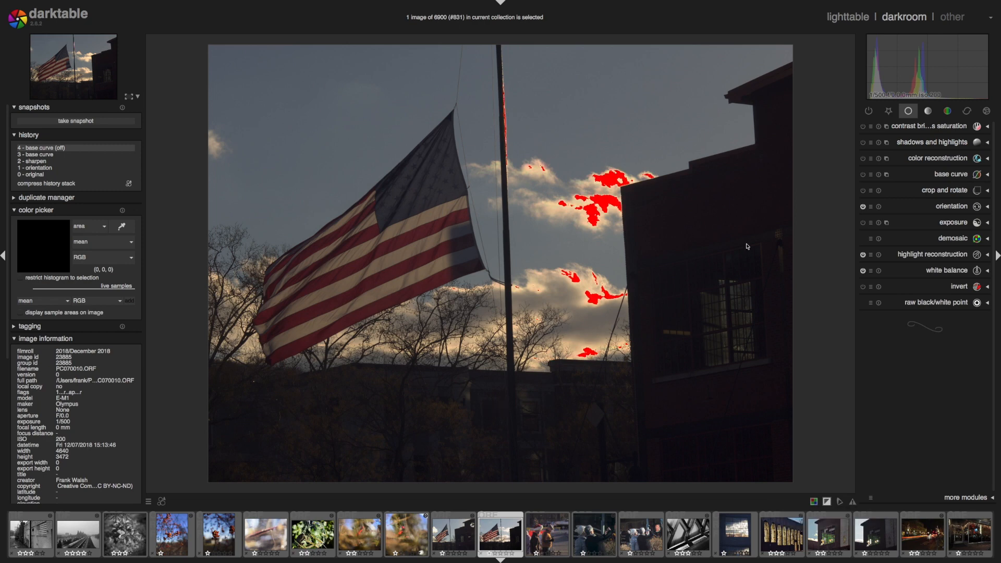
# Step: Lower the exposure to -0.34 EV to remove the clipping in the bright clouds
pyautogui.click(925, 224)
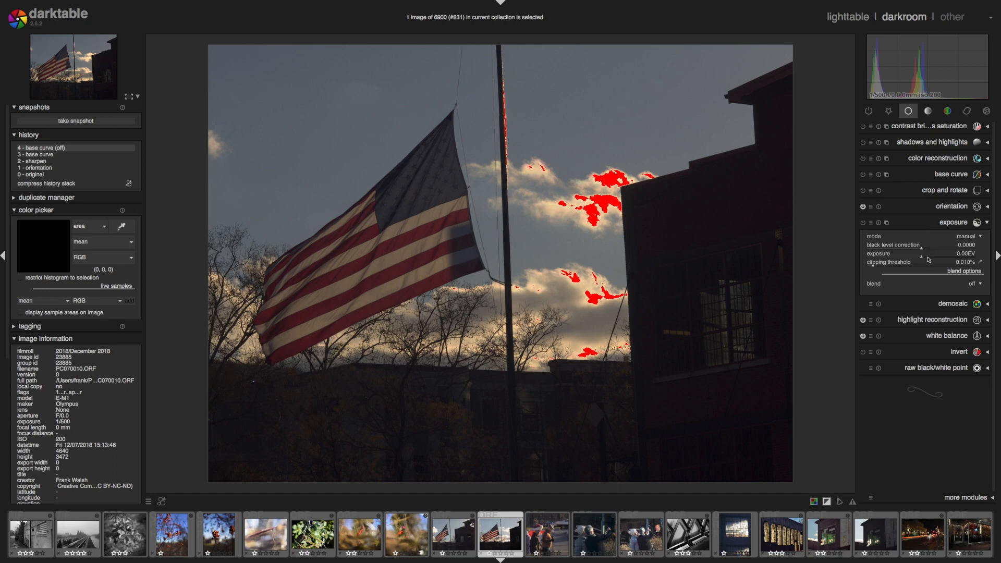
pyautogui.scroll(-6, 928, 259)
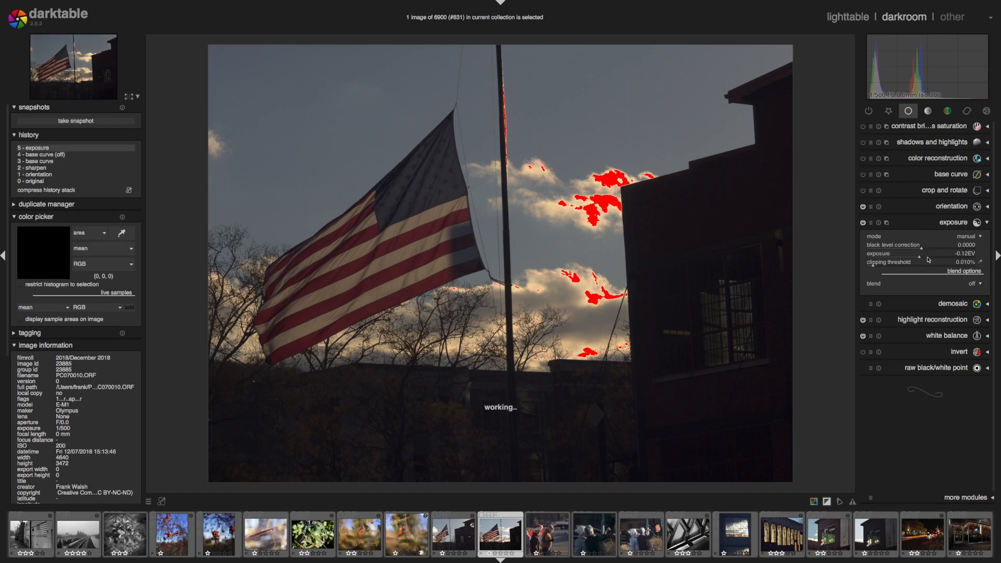
pyautogui.scroll(-4, 928, 259)
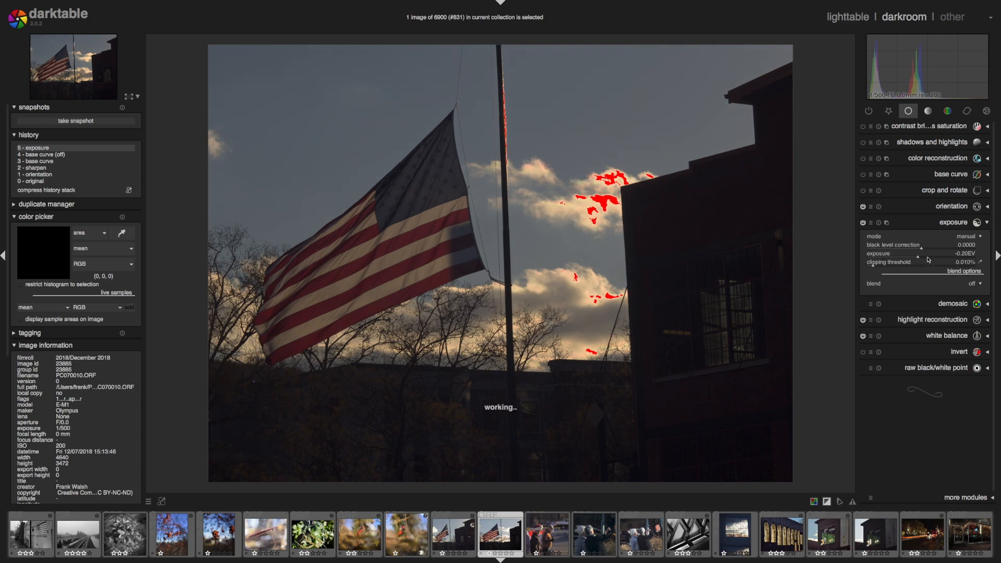
pyautogui.scroll(-3, 928, 259)
pyautogui.scroll(-5, 928, 259)
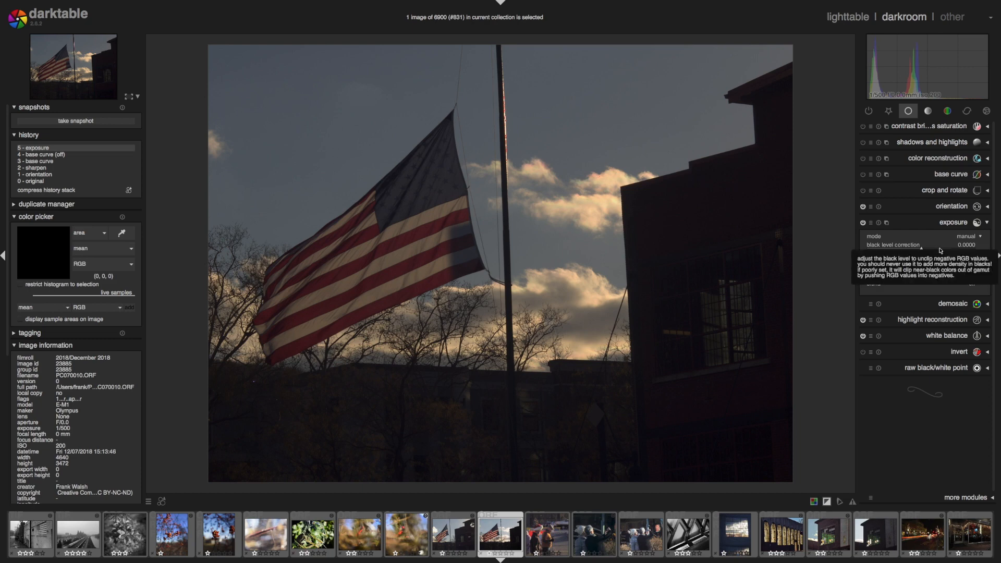
# Step: Adjust the exposure module's black level correction to 0.0010
pyautogui.scroll(-1, 940, 250)
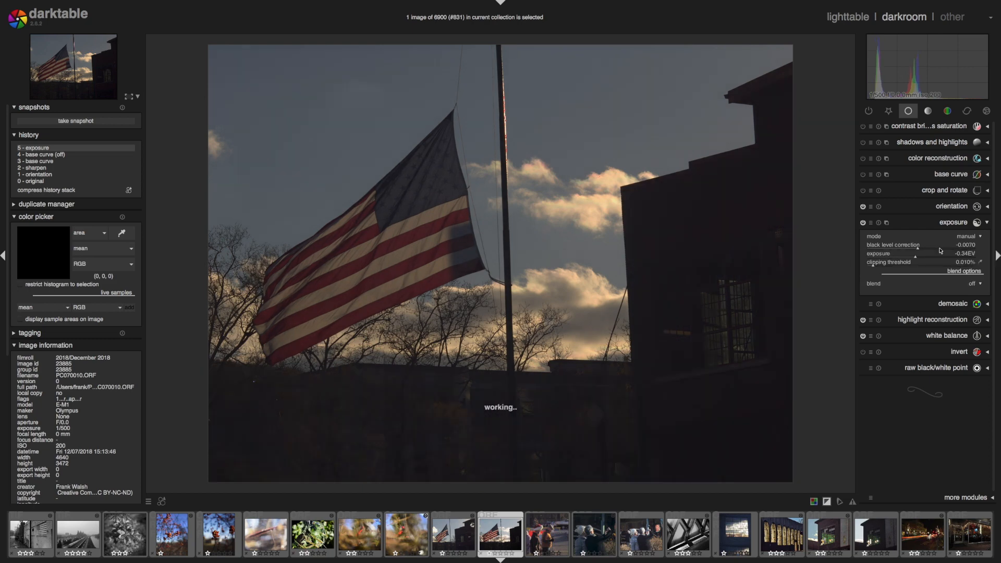
pyautogui.scroll(2, 941, 251)
pyautogui.scroll(2, 941, 251)
pyautogui.scroll(-1, 941, 251)
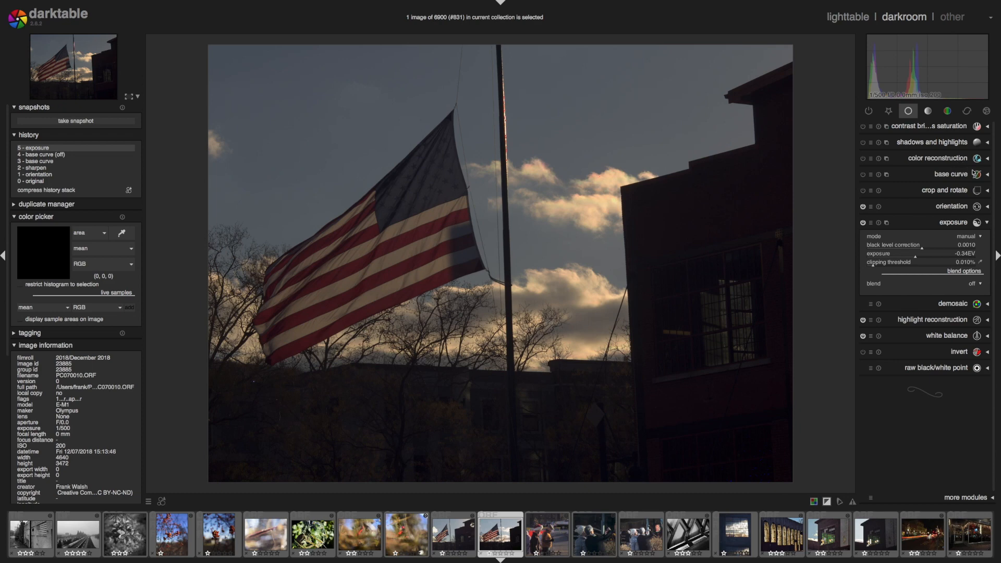
# Step: Switch on the tone curve module and keep its color space at RGB, linked channels
pyautogui.click(888, 110)
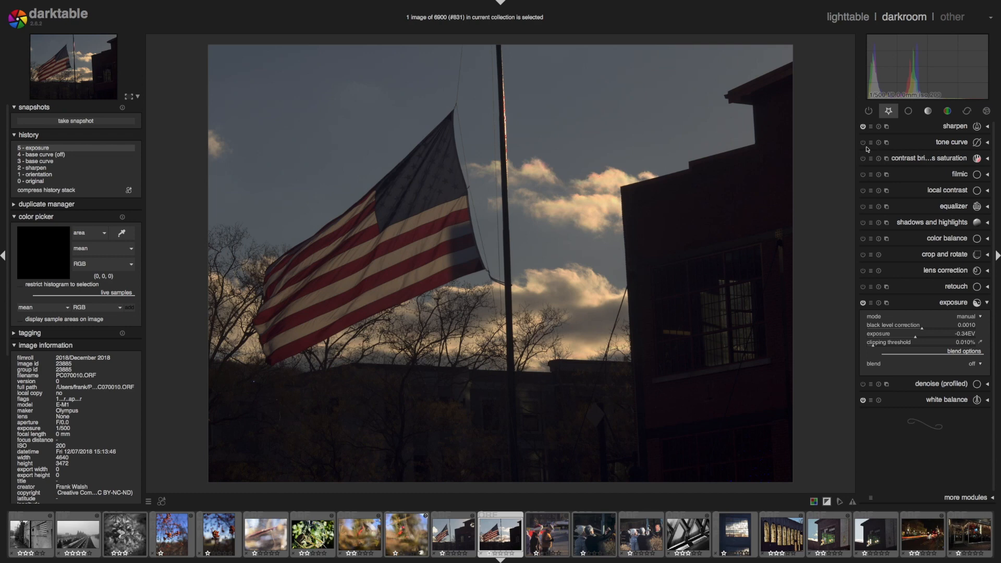
pyautogui.click(987, 144)
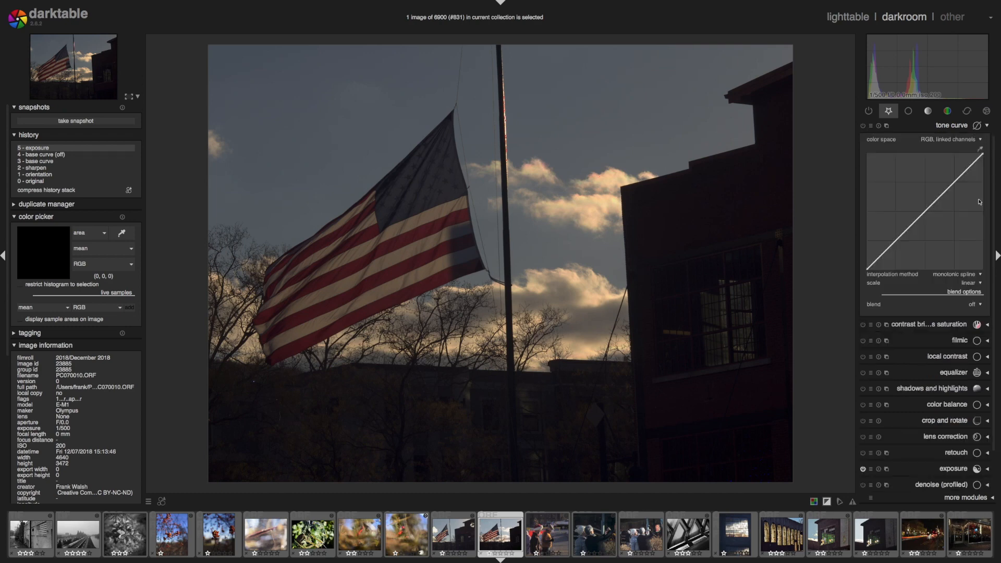
pyautogui.click(866, 127)
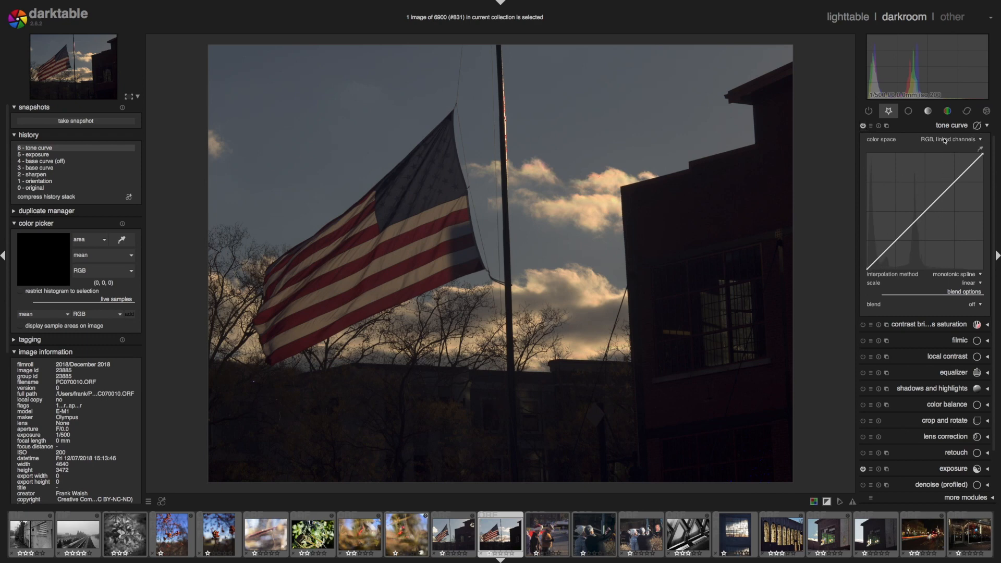
pyautogui.click(980, 141)
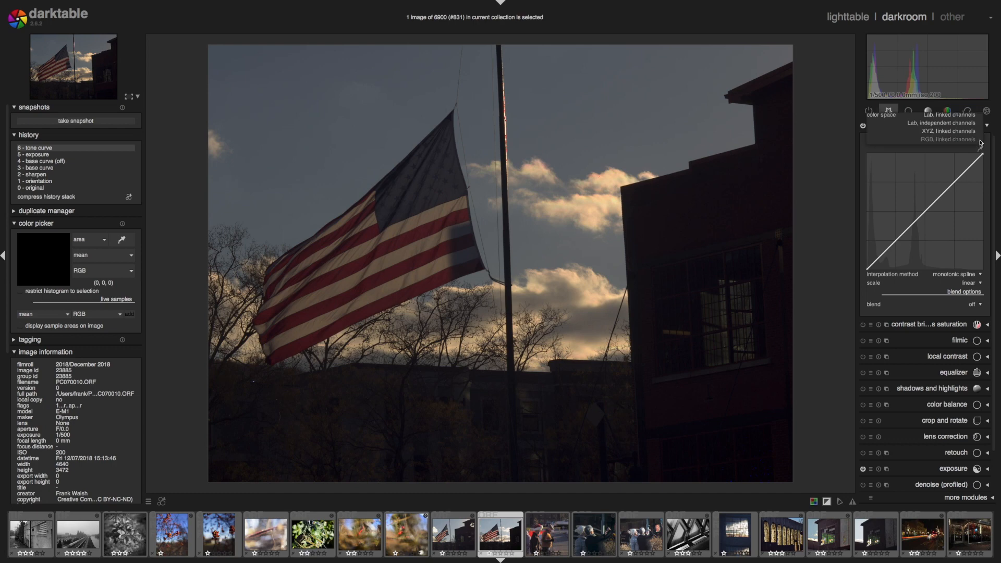
pyautogui.click(981, 141)
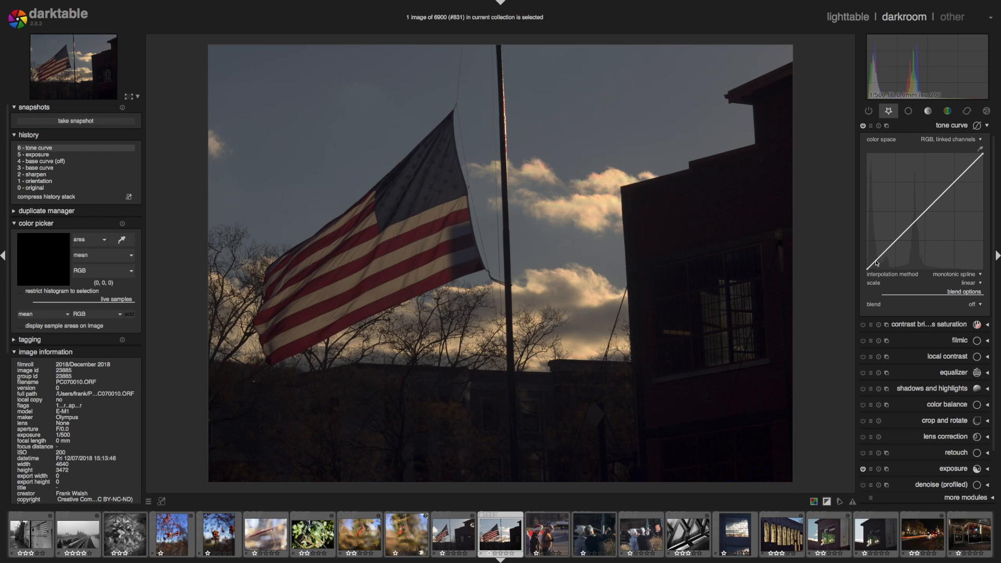
# Step: Lift the shadows on the tone curve, add an upper point to hold back the highlights, and collapse the module
pyautogui.moveTo(876, 264); pyautogui.dragTo(875, 243)
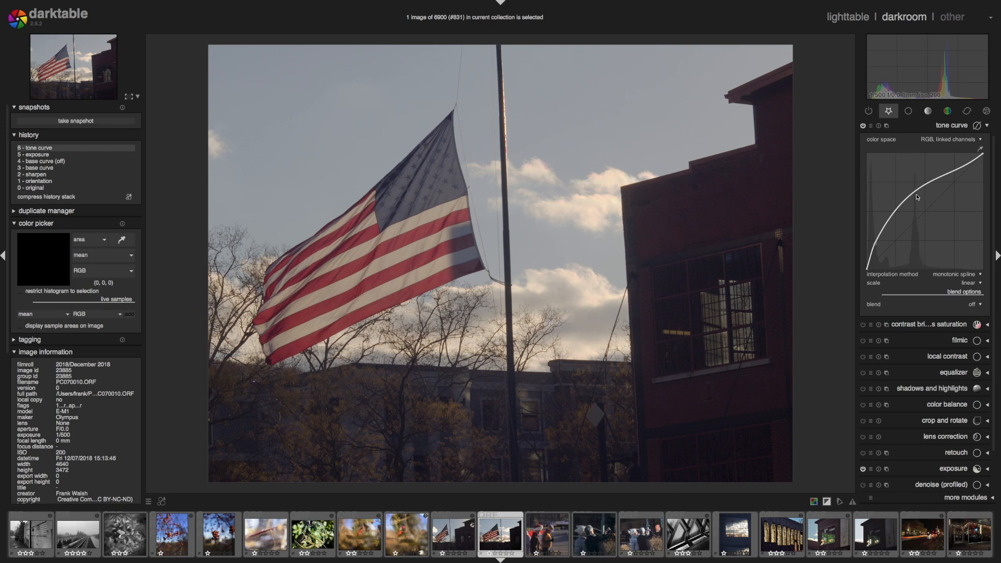
pyautogui.moveTo(915, 194); pyautogui.dragTo(954, 177)
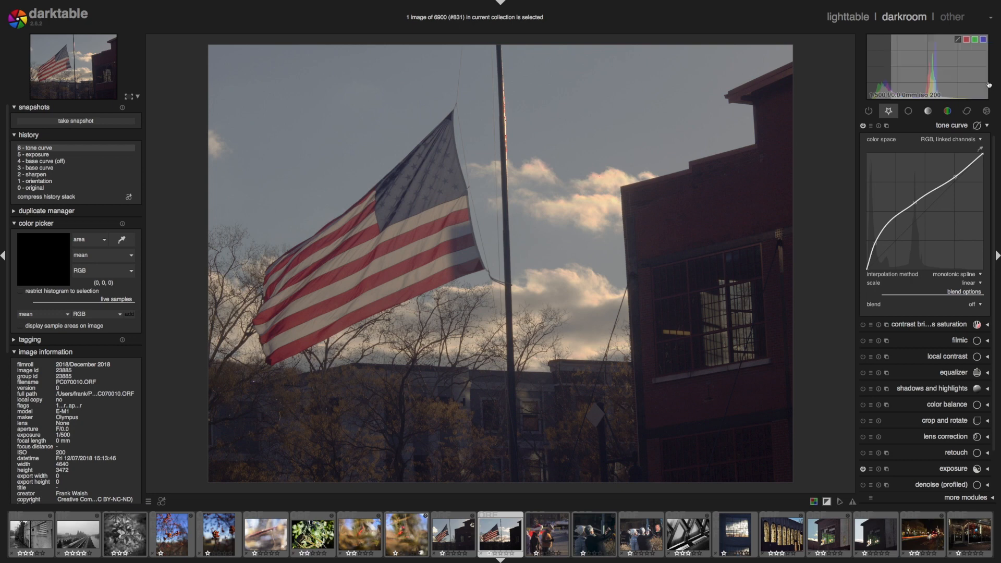
pyautogui.click(987, 126)
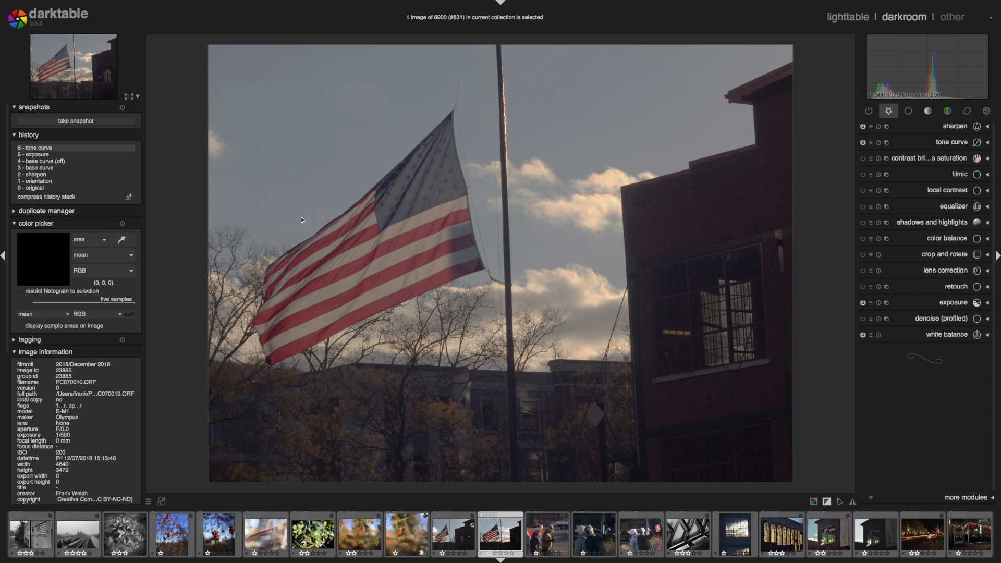
# Step: Return the edit history to the sharpen stage and compress the history stack to discard the later edits
pyautogui.click(38, 175)
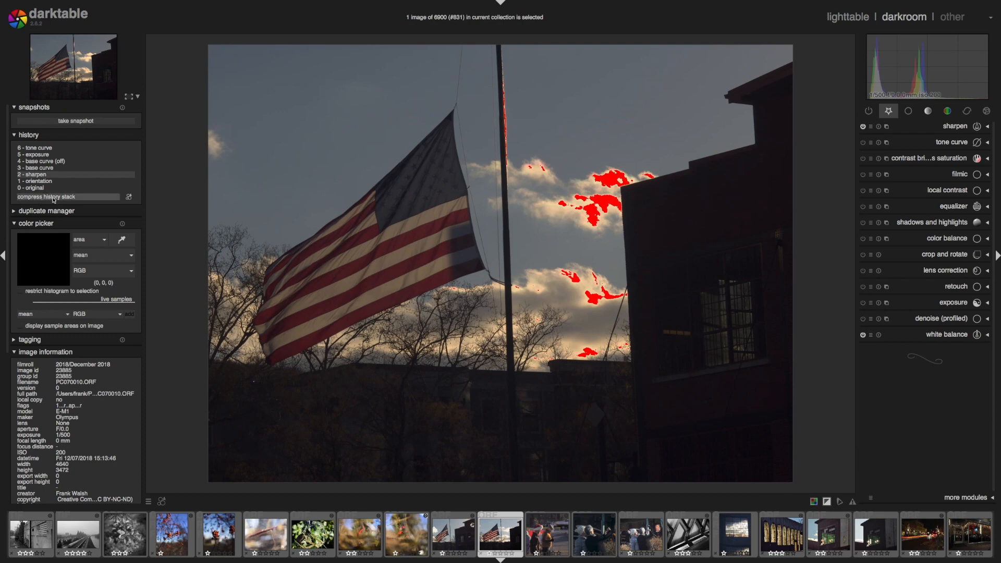
pyautogui.click(54, 197)
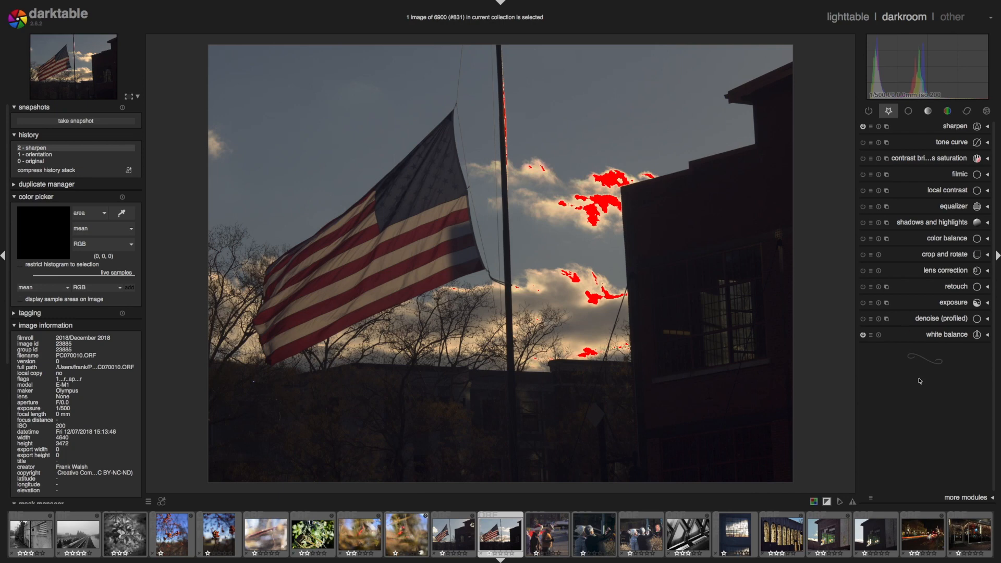
# Step: Set the demosaic method to AMaZE (slow)
pyautogui.click(909, 113)
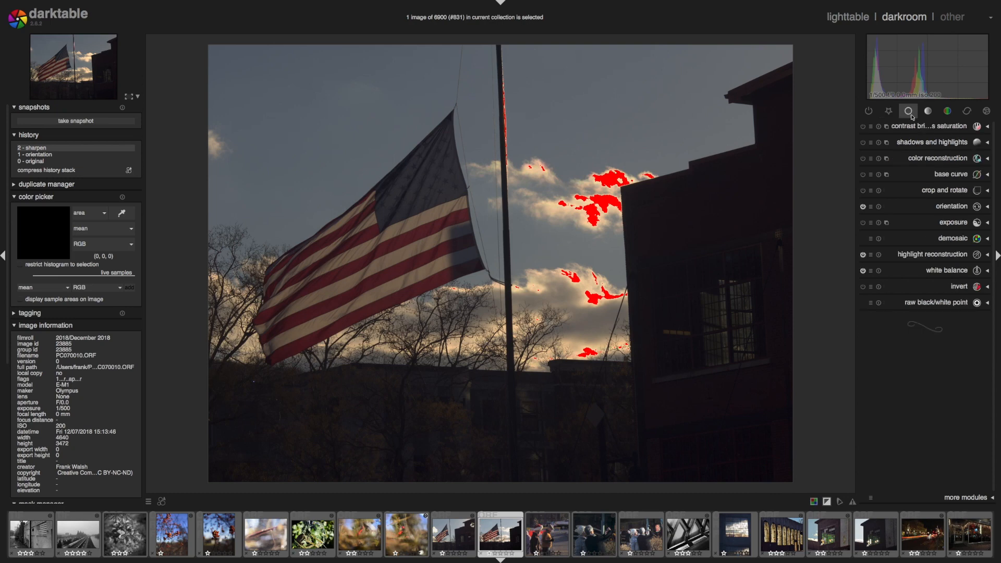
pyautogui.click(988, 241)
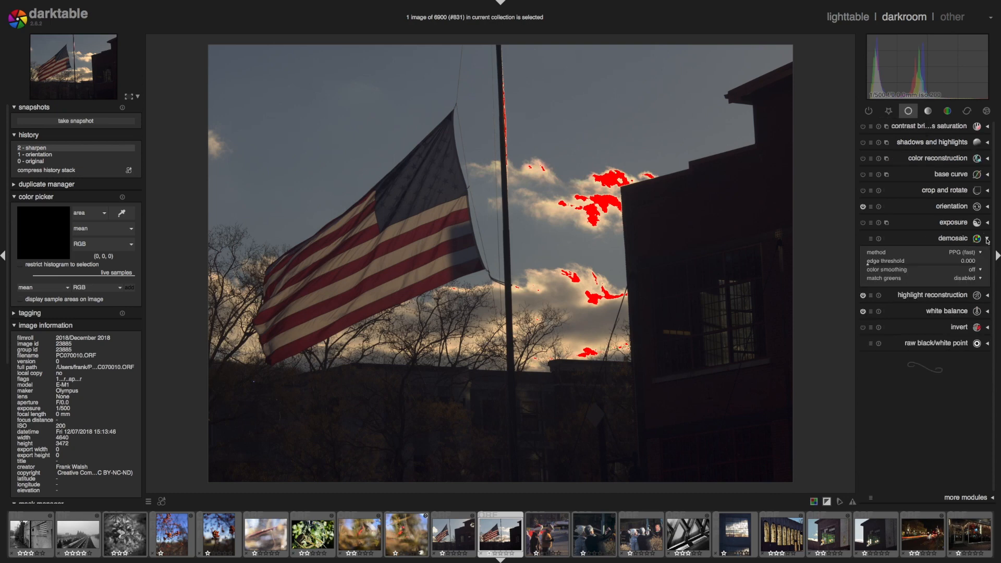
pyautogui.click(954, 254)
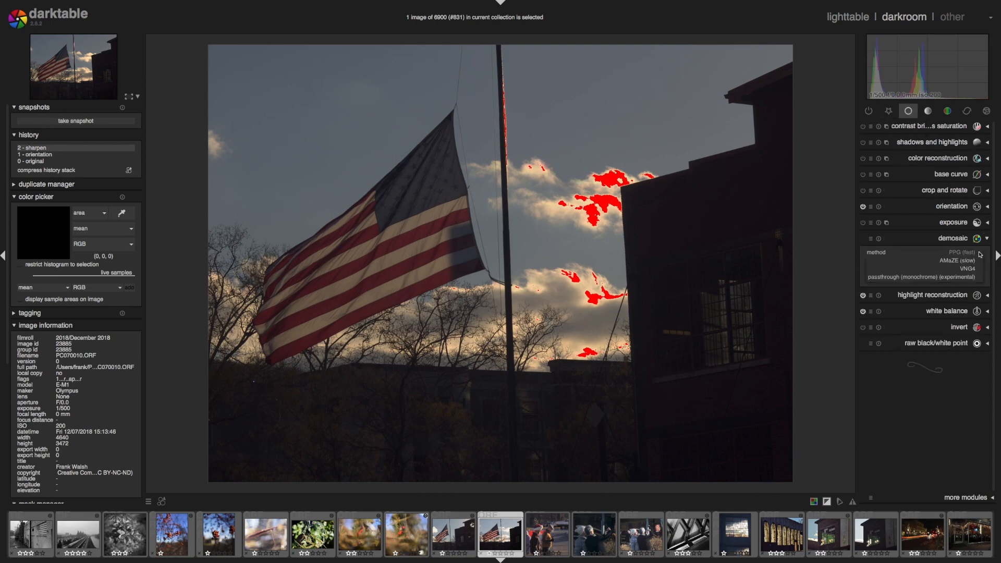
pyautogui.click(952, 261)
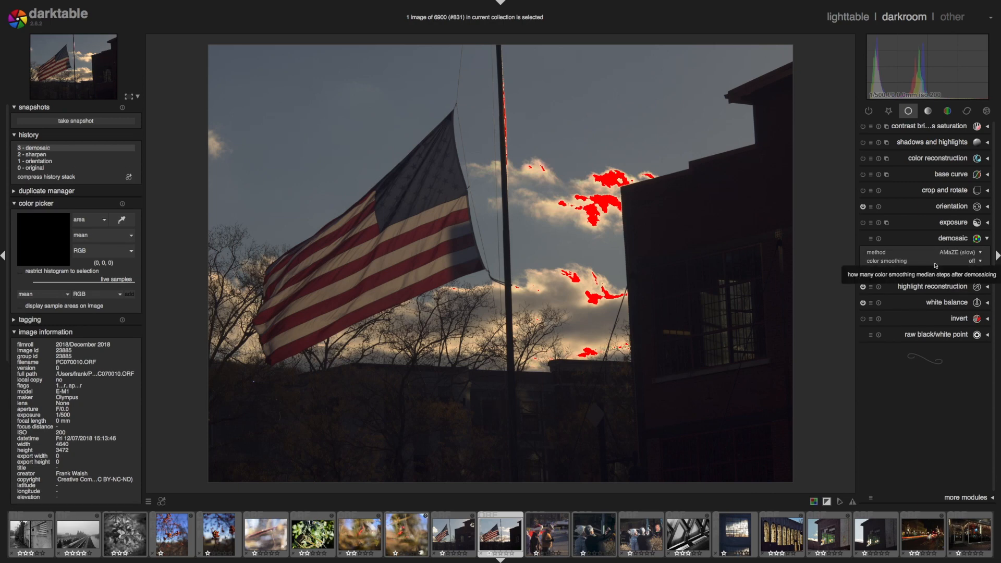
# Step: Lower the exposure below -0.30 EV until the clipping warnings in the clouds clear, then collapse the exposure module
pyautogui.click(987, 239)
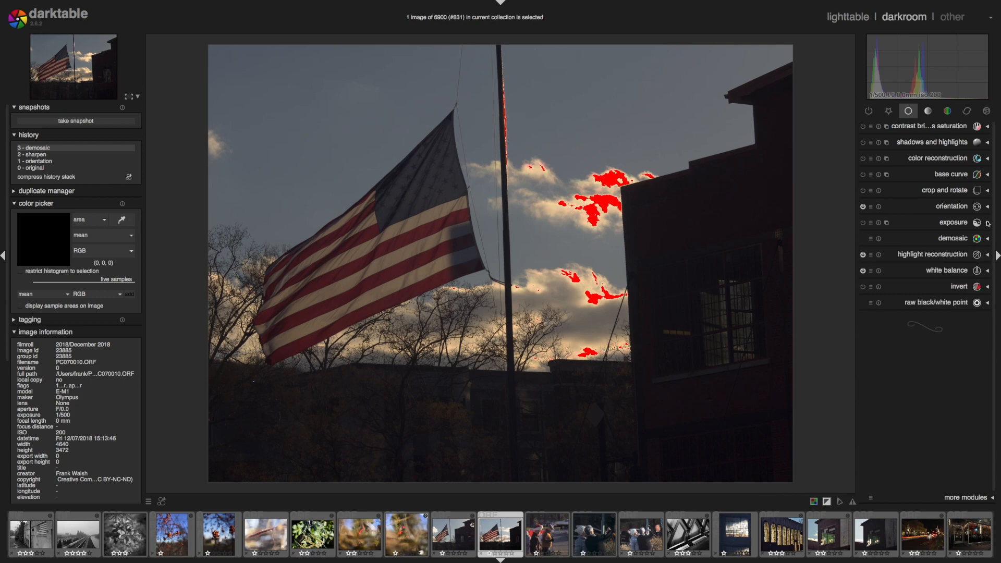
pyautogui.click(988, 223)
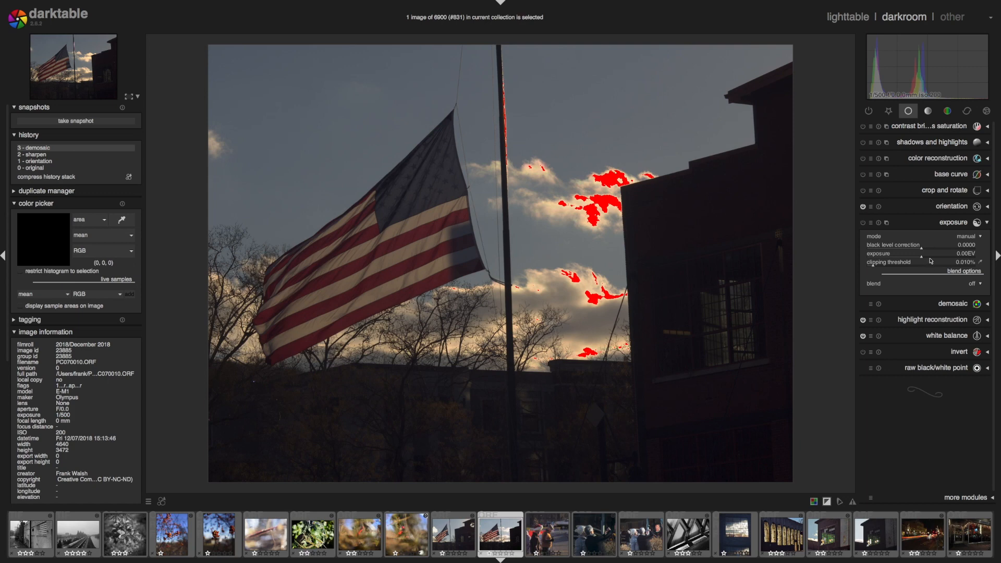
pyautogui.scroll(-7, 930, 259)
pyautogui.scroll(-4, 930, 259)
pyautogui.scroll(-4, 929, 259)
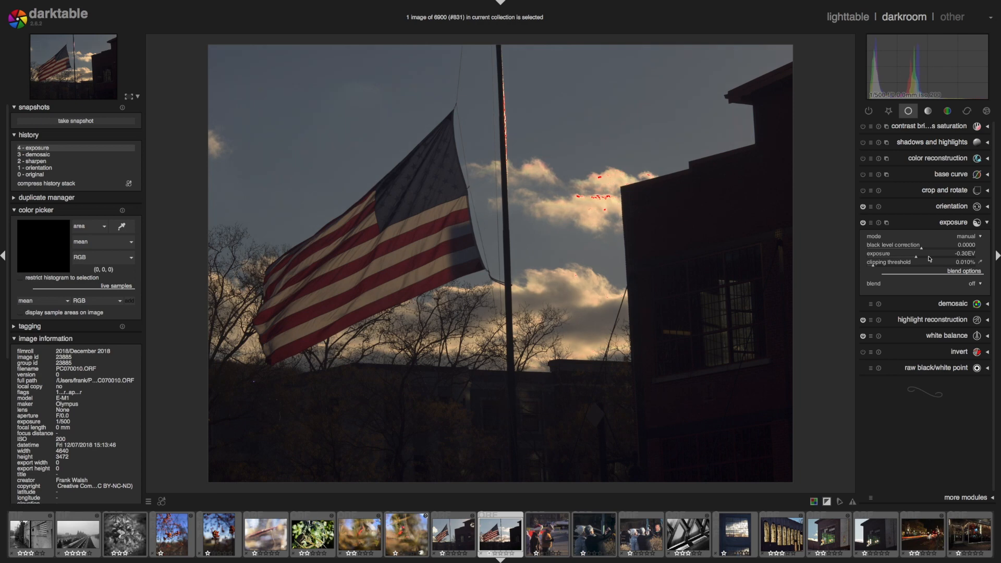
pyautogui.scroll(-3, 930, 259)
pyautogui.scroll(1, 930, 250)
pyautogui.scroll(-2, 930, 251)
pyautogui.click(988, 223)
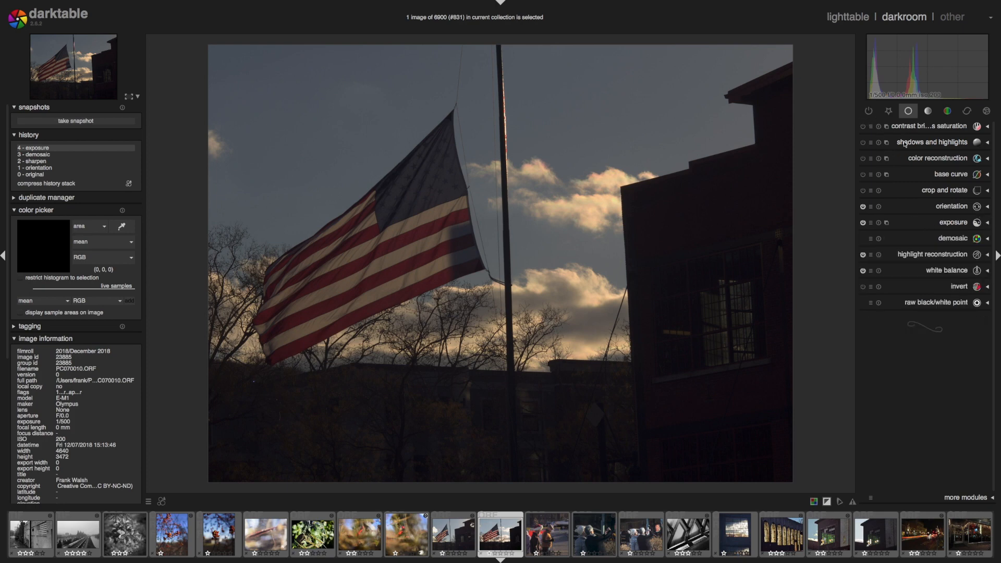
# Step: Apply the 14 EV (backlighting) preset to the filmic module and compare the image with filmic off and on
pyautogui.click(888, 111)
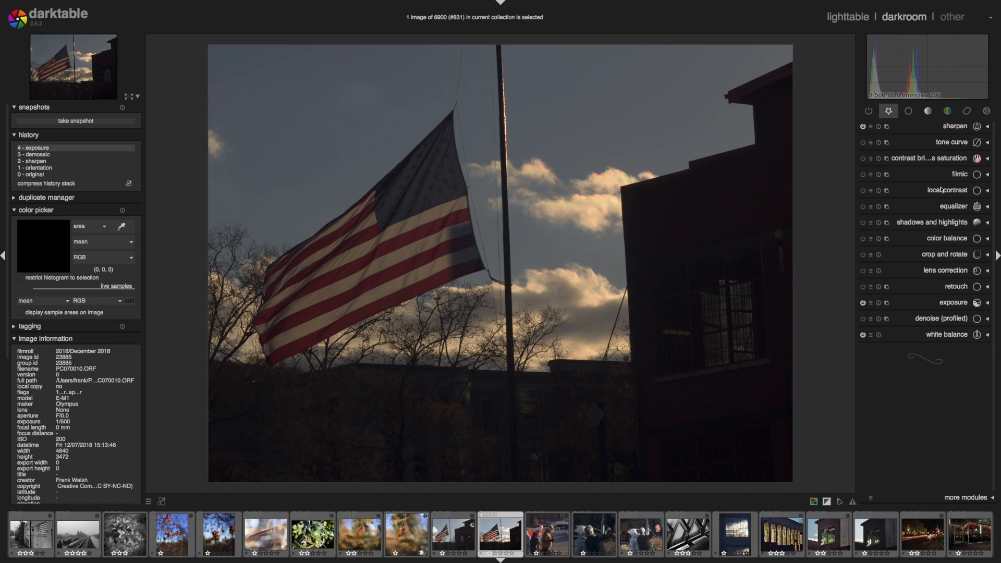
pyautogui.click(988, 176)
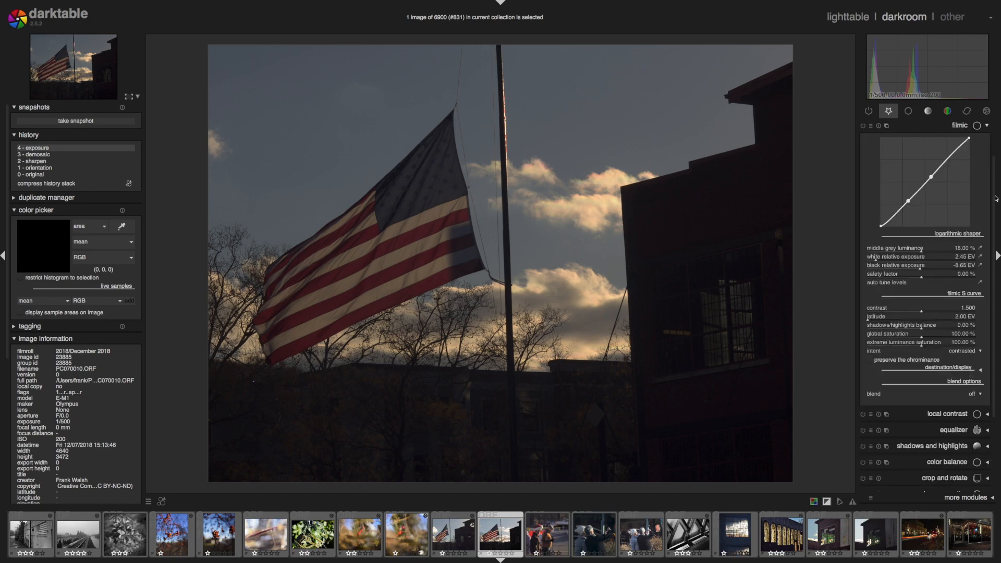
pyautogui.scroll(2, 994, 199)
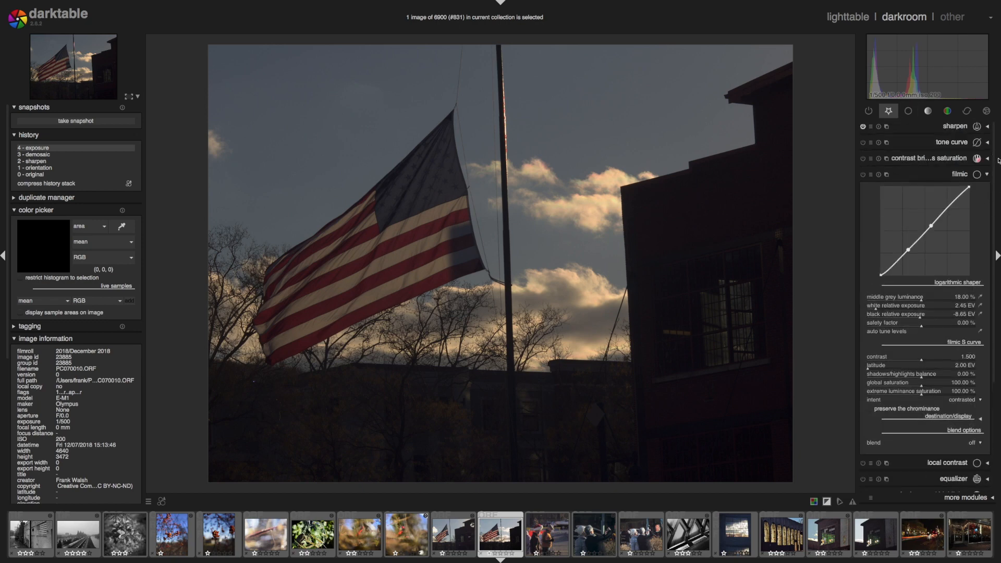
pyautogui.click(871, 175)
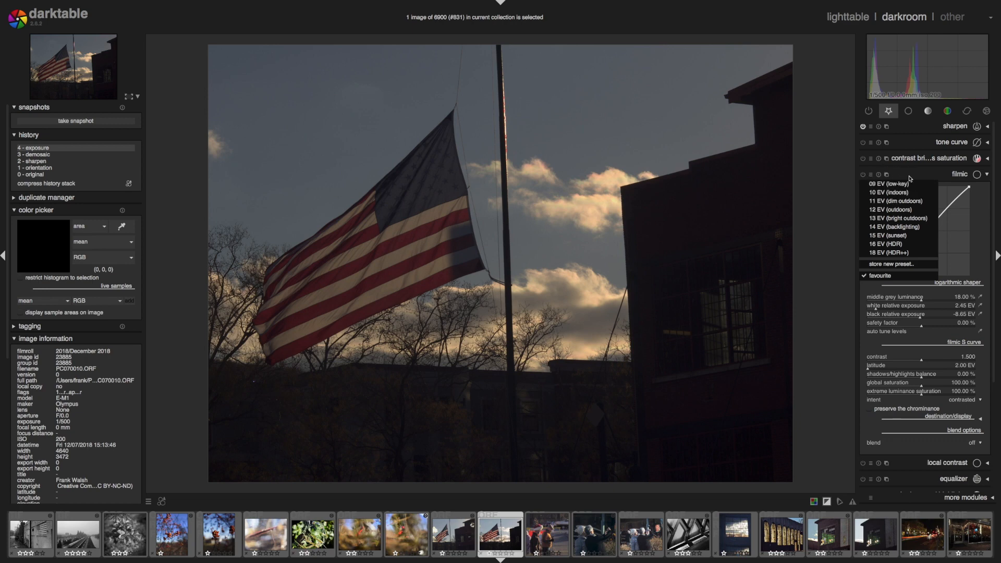
pyautogui.click(880, 229)
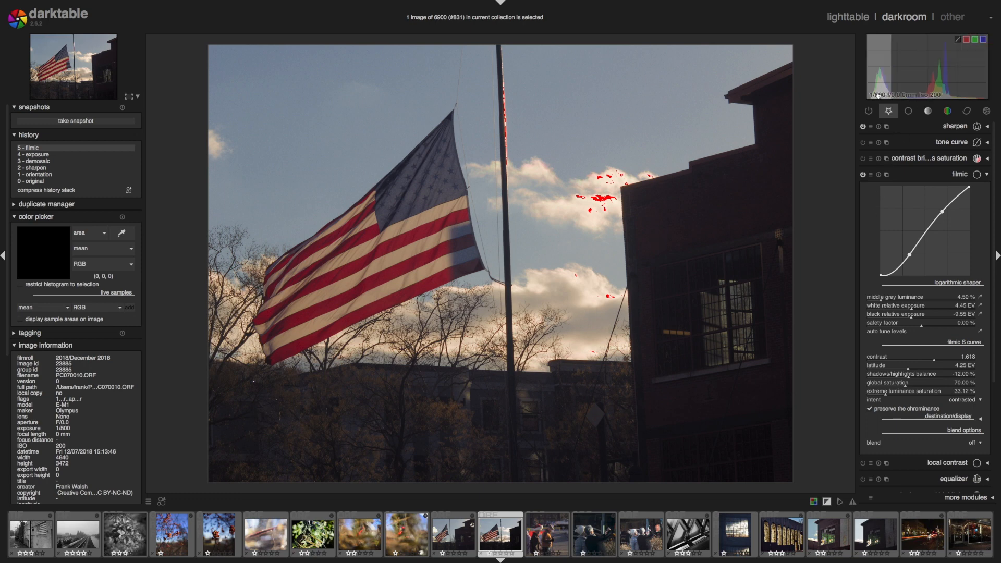
pyautogui.click(864, 176)
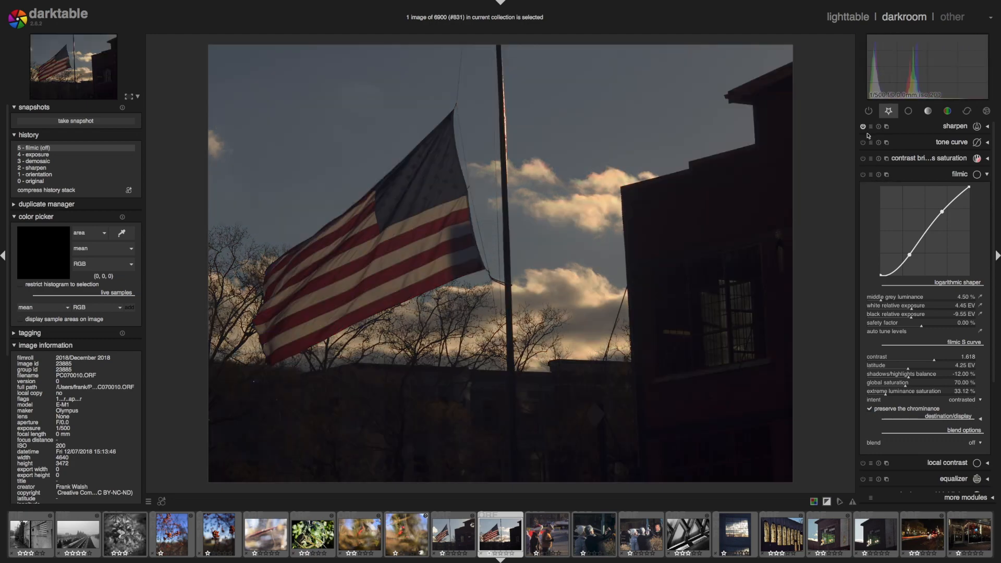
pyautogui.click(864, 175)
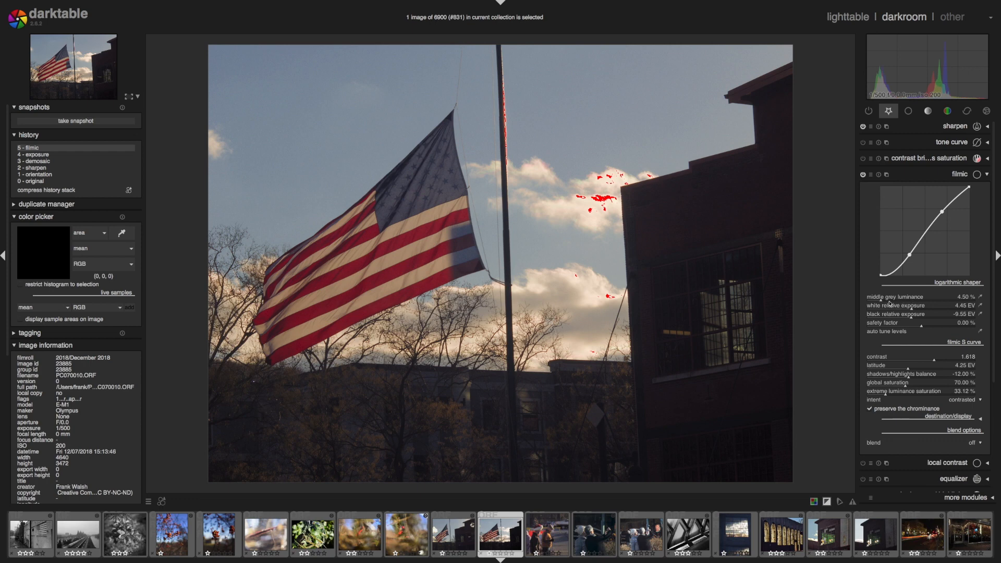
# Step: In filmic, set the middle grey luminance to 3.80 % and the white relative exposure to 4.89 EV
pyautogui.scroll(-2, 895, 302)
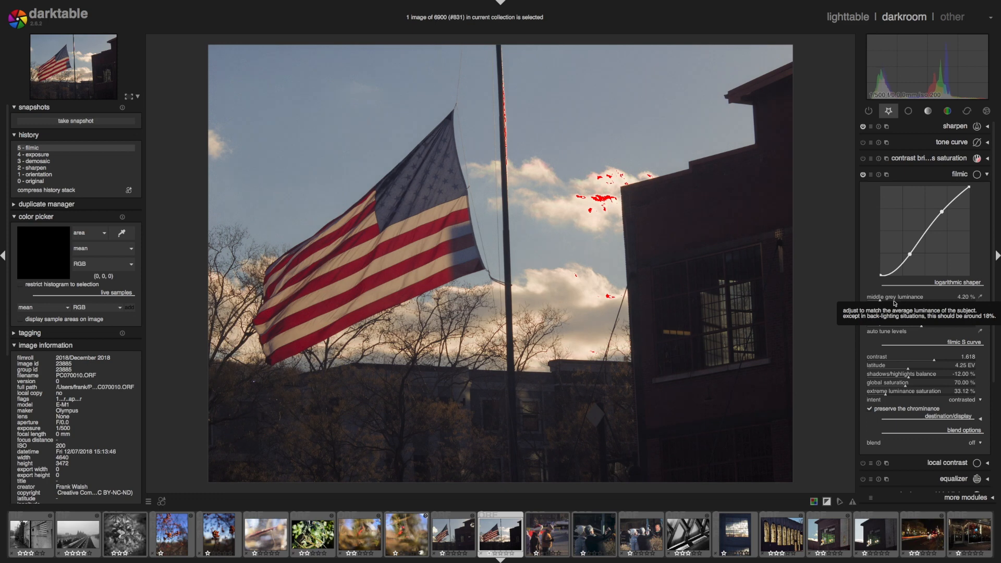
pyautogui.scroll(-1, 895, 302)
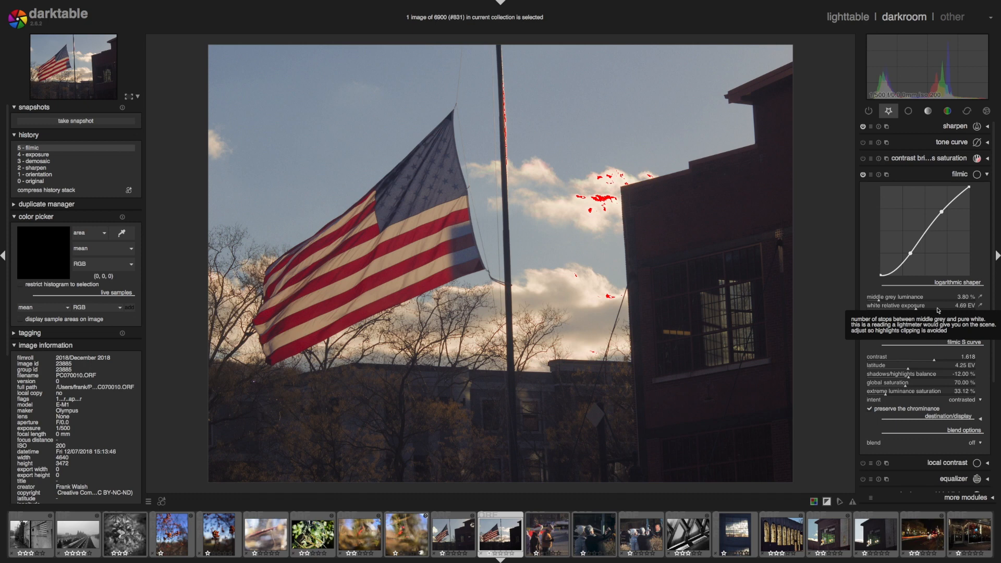
pyautogui.scroll(3, 936, 307)
pyautogui.scroll(-2, 937, 310)
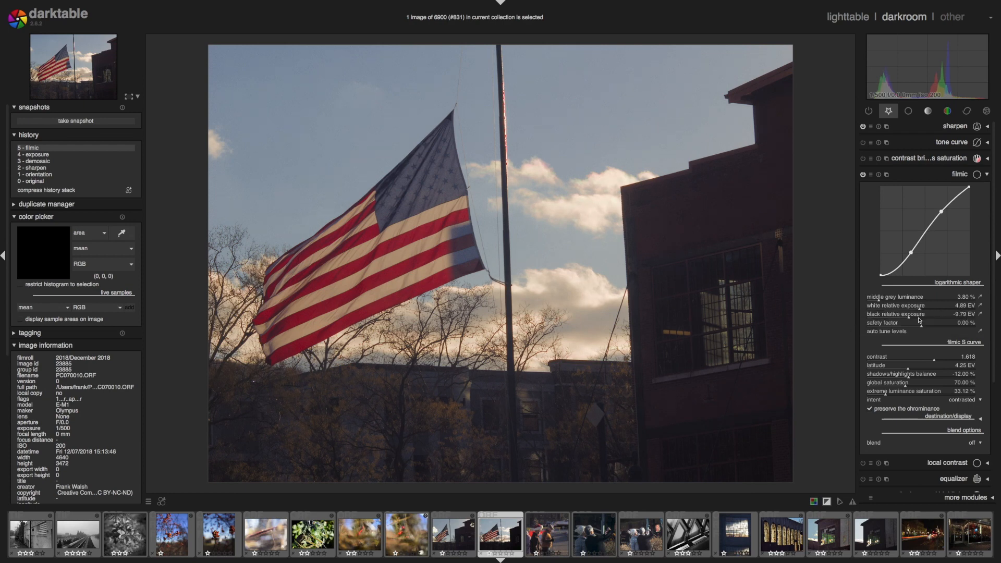
# Step: Set filmic's black relative exposure to -9.19 EV and collapse the module
pyautogui.scroll(-3, 921, 321)
pyautogui.scroll(3, 921, 320)
pyautogui.scroll(2, 922, 321)
pyautogui.scroll(3, 921, 320)
pyautogui.scroll(1, 937, 320)
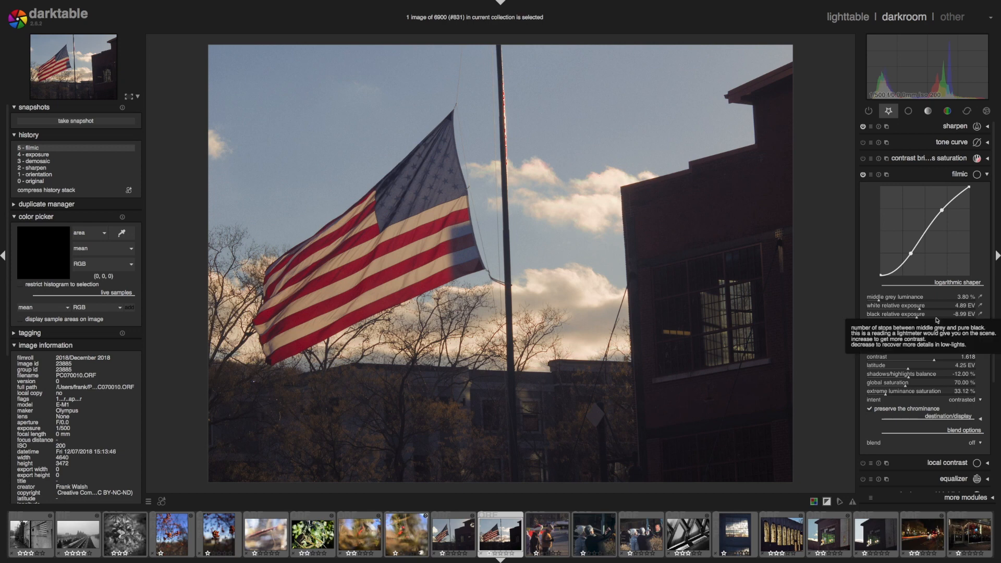
pyautogui.scroll(-2, 937, 316)
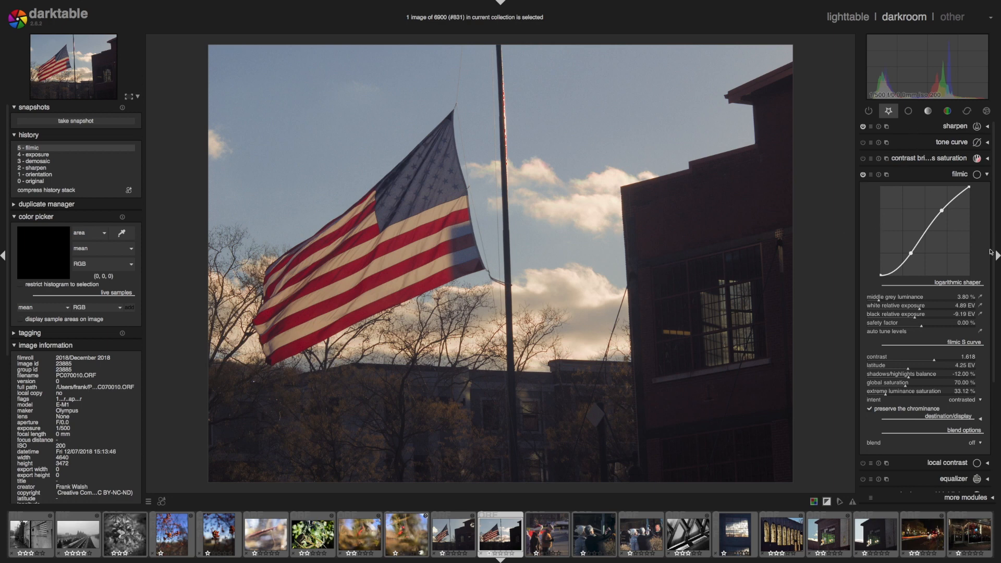
pyautogui.click(989, 176)
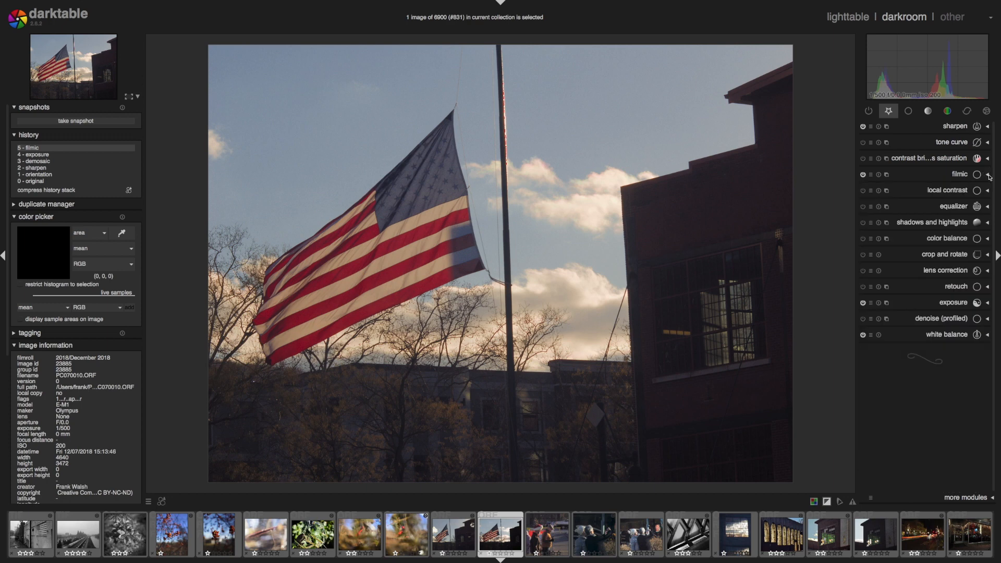
# Step: Switch on the shadows and highlights module, with shadows at 28 and highlights at -28
pyautogui.click(985, 224)
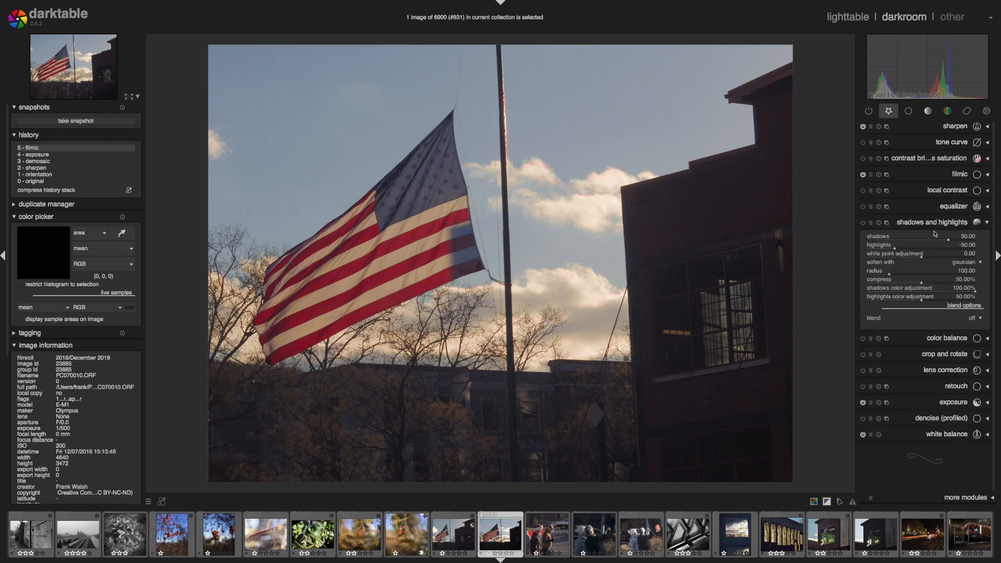
pyautogui.click(864, 225)
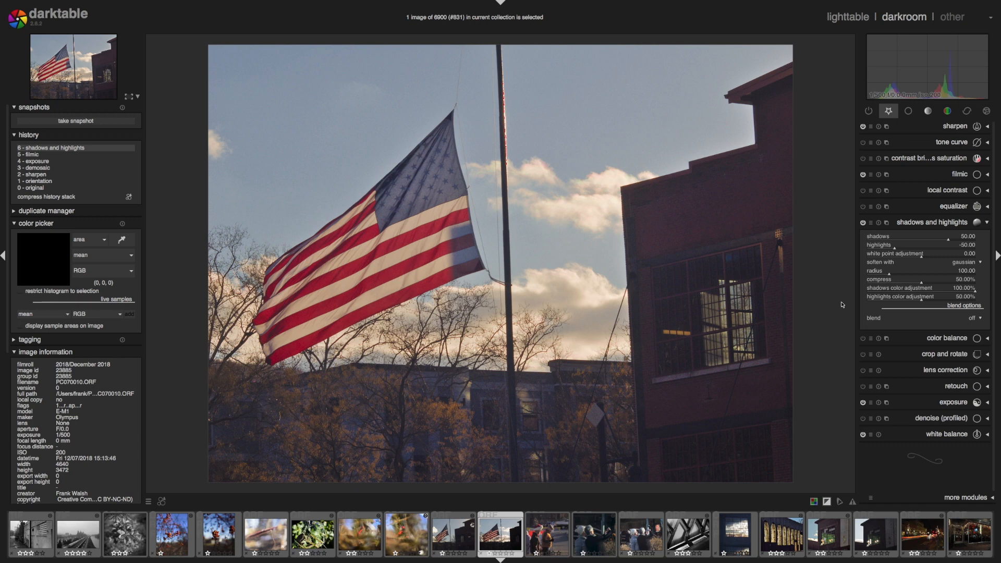
pyautogui.moveTo(943, 243); pyautogui.dragTo(937, 243)
pyautogui.scroll(-2, 937, 243)
pyautogui.moveTo(900, 250); pyautogui.dragTo(906, 250)
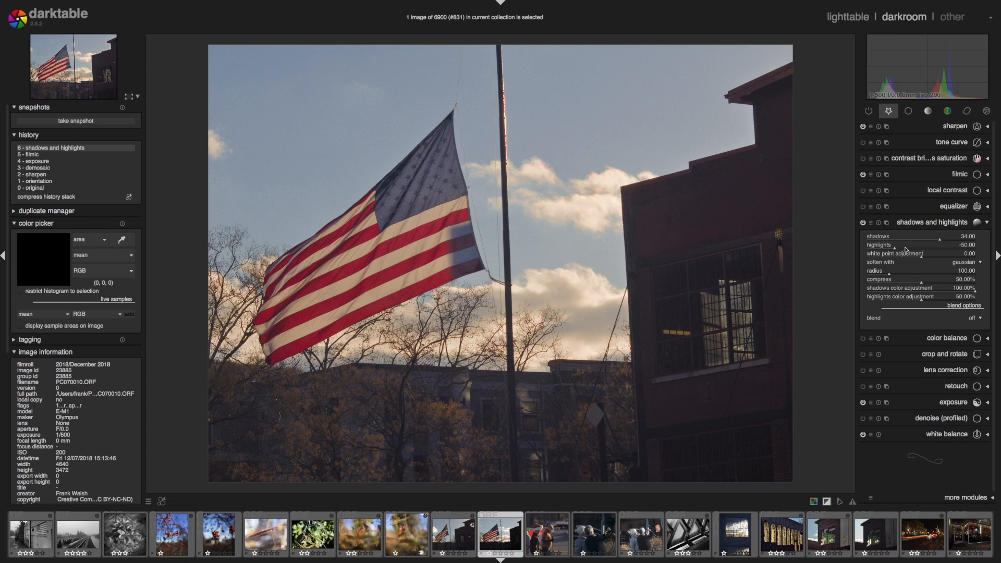
pyautogui.scroll(-6, 933, 243)
pyautogui.scroll(12, 910, 248)
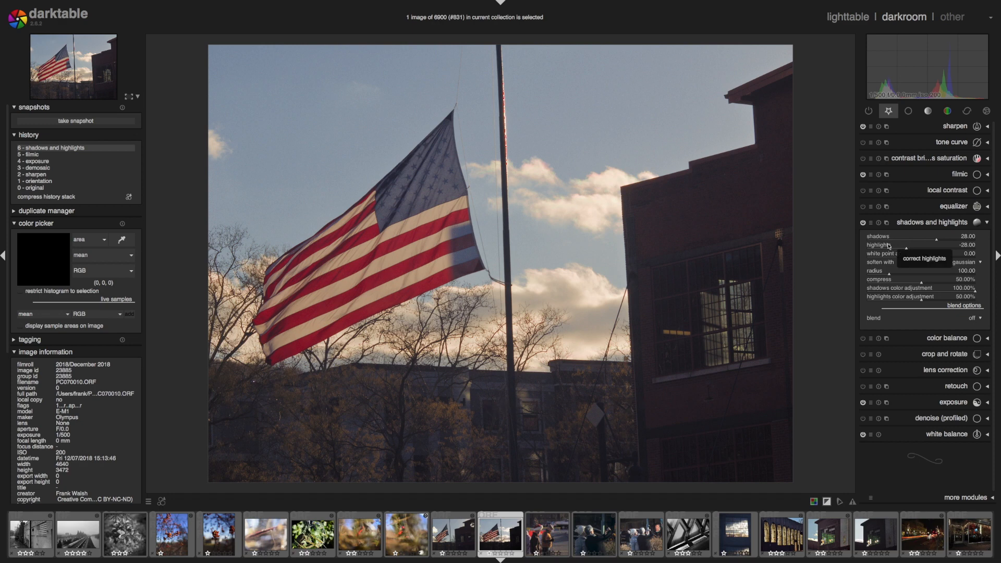